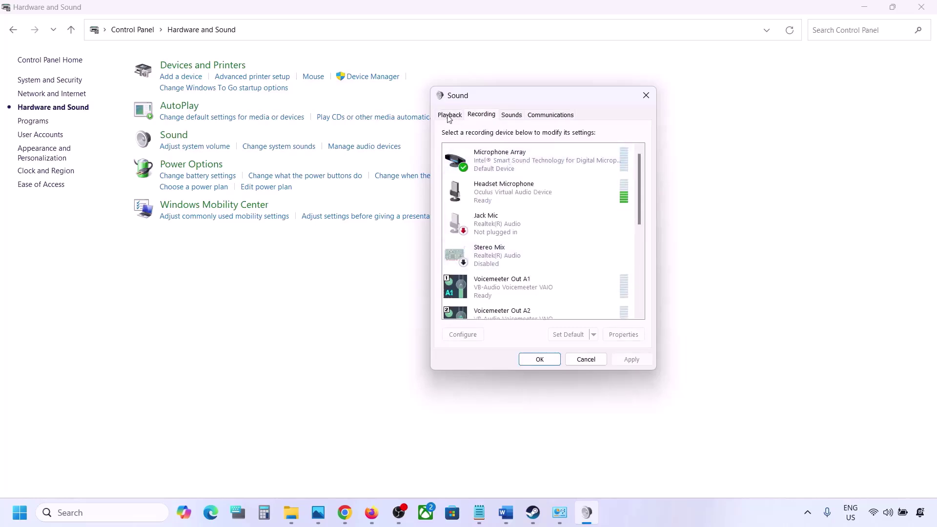
- Disable the Headset Microphone device on the Recording tab
click(450, 117)
click(481, 116)
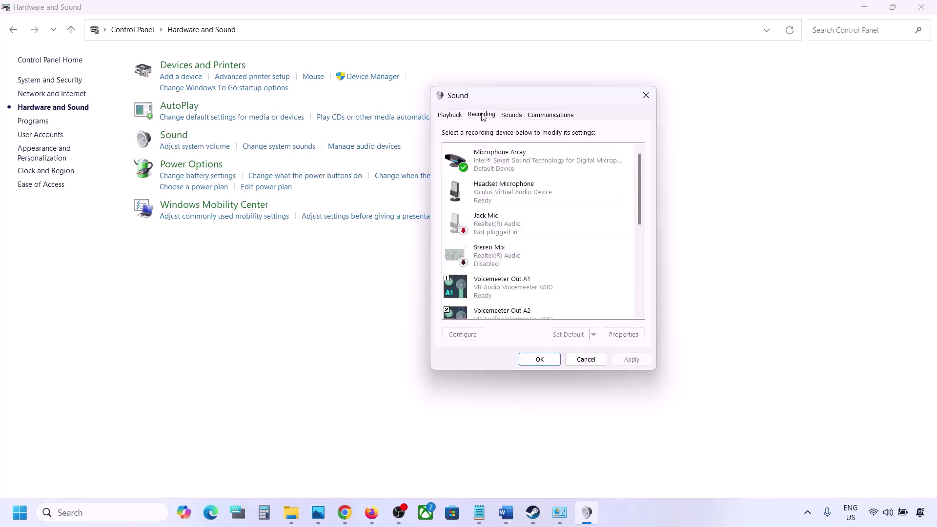
click(494, 195)
right_click(494, 194)
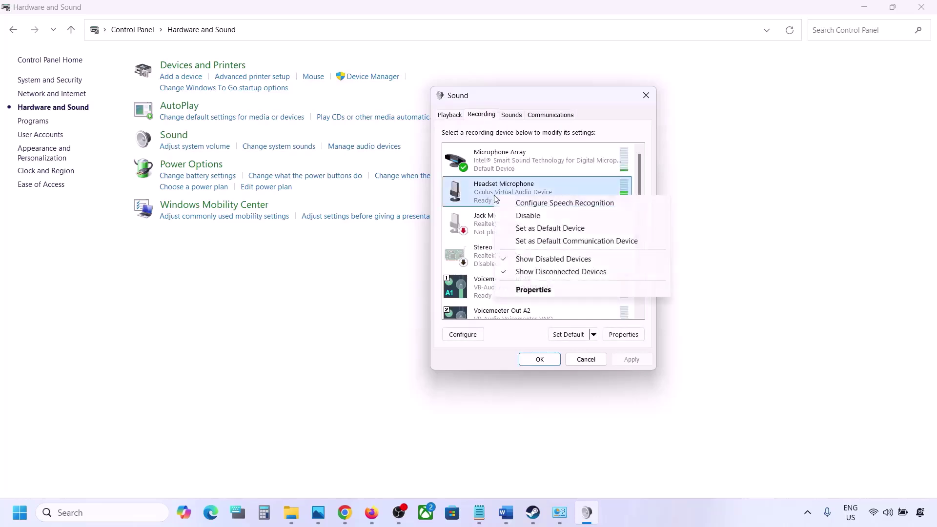
click(528, 216)
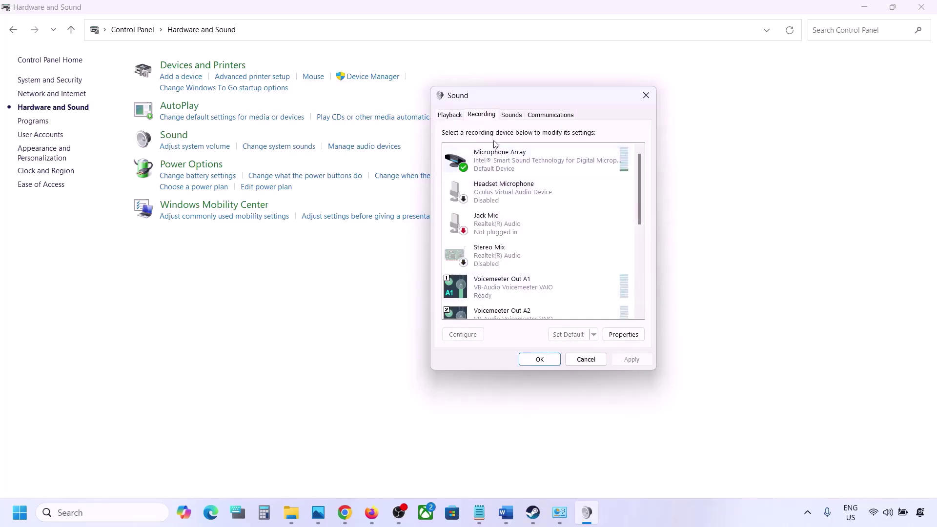
- Close the Sound settings window
click(444, 118)
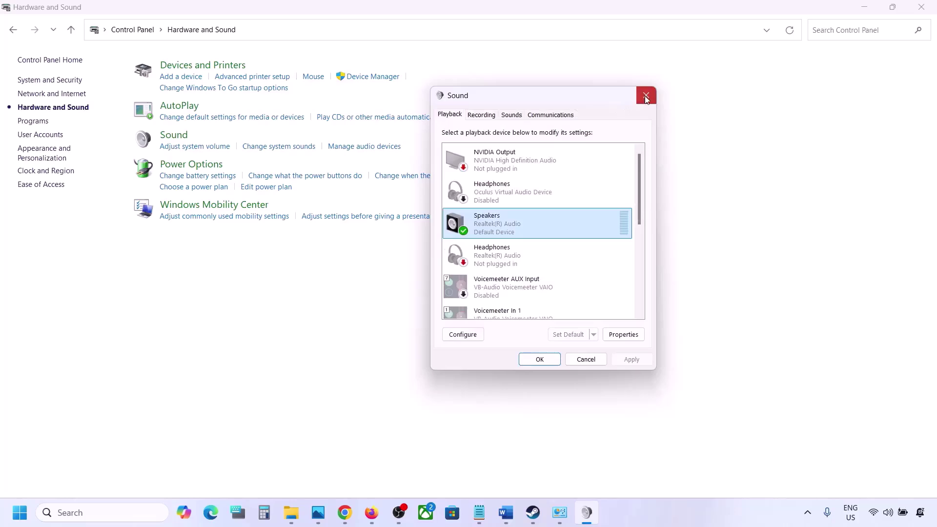
click(646, 95)
right_click(19, 517)
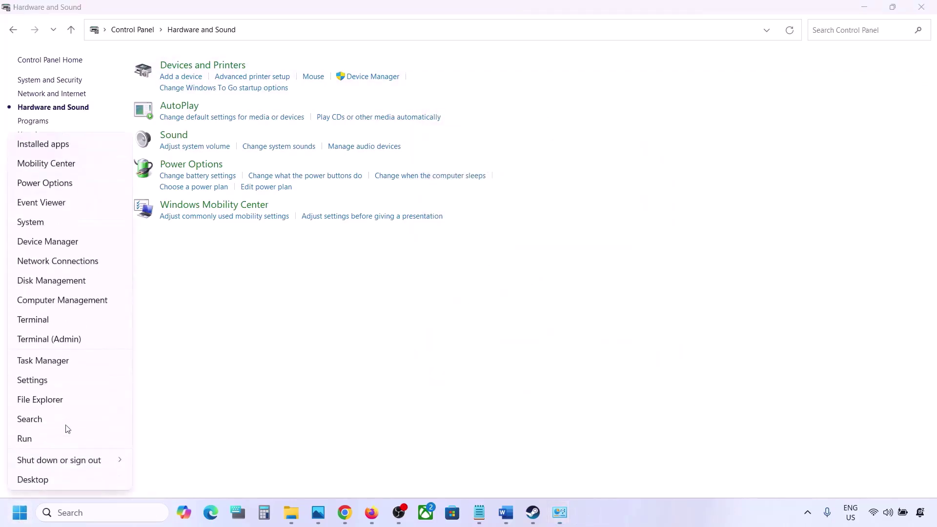
- Open Device Manager and expand Sound, video and game controllers
click(48, 241)
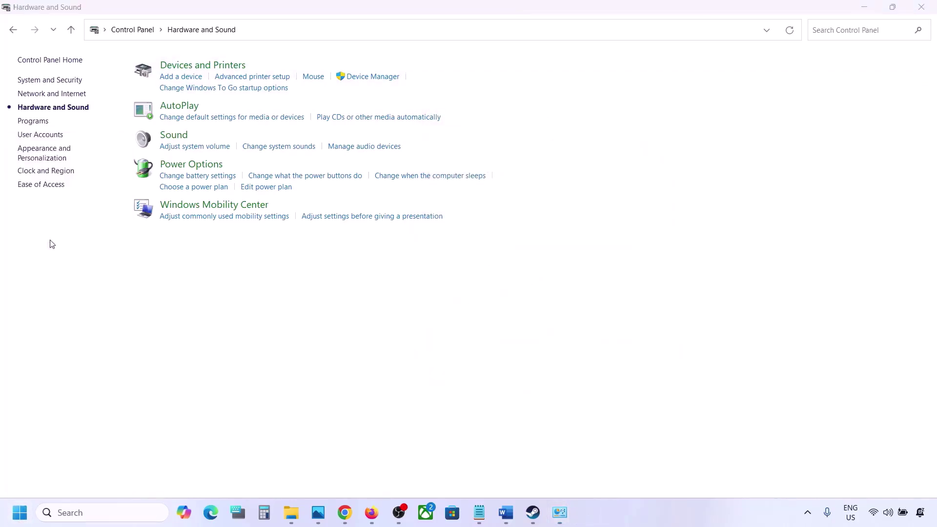
scroll(76, 306, down, 1)
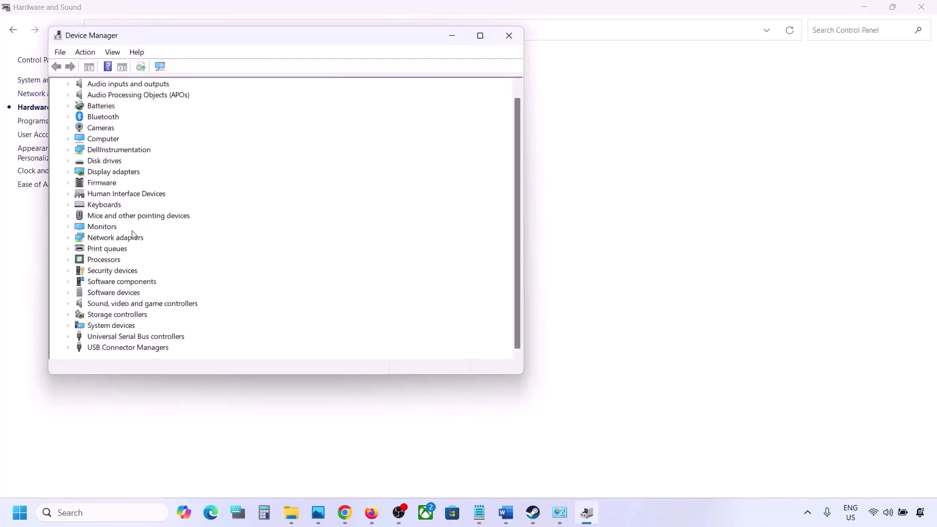
click(69, 306)
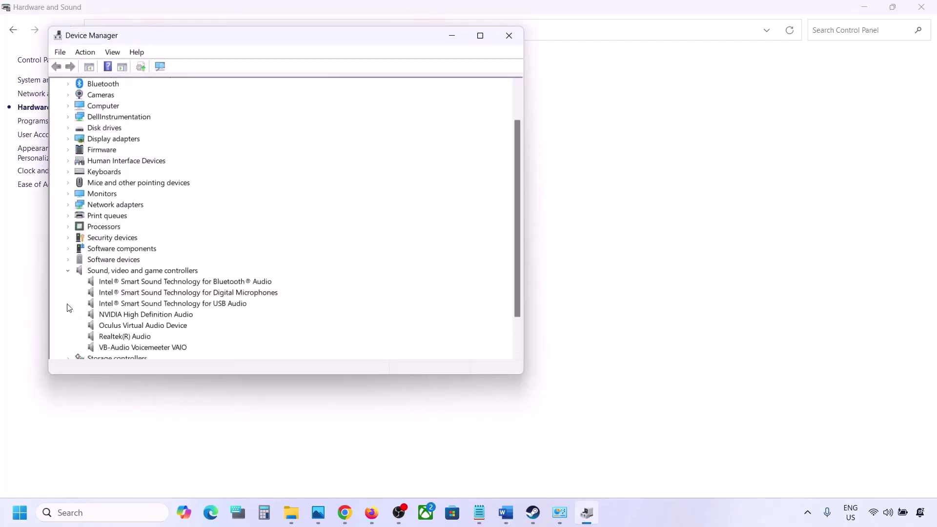
scroll(123, 293, down, 2)
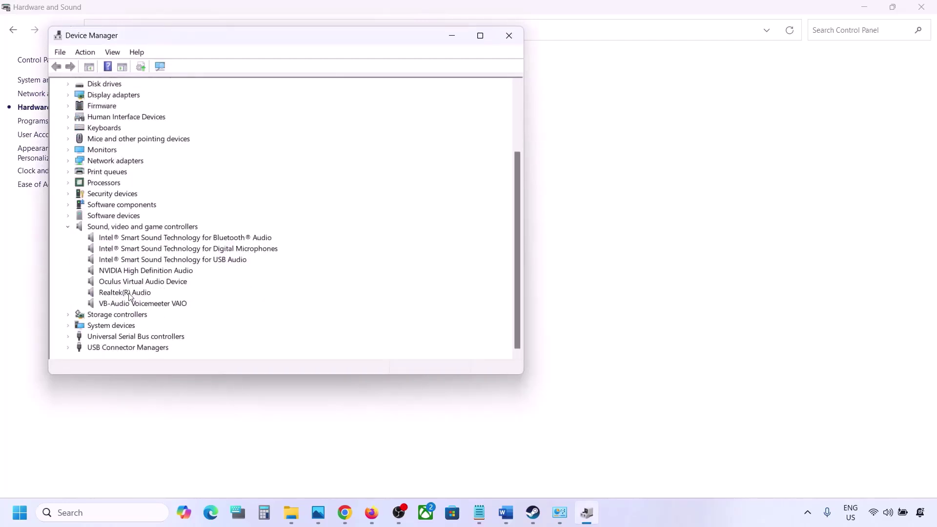
click(129, 296)
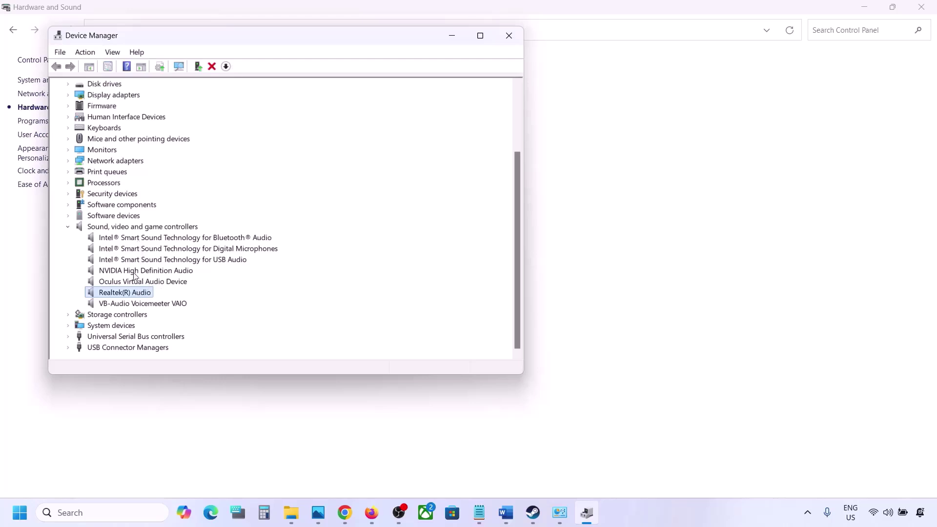
- Disable VB-Audio Voicemeeter VAIO, Oculus Virtual Audio Device and NVIDIA High Definition Audio
click(128, 305)
right_click(128, 305)
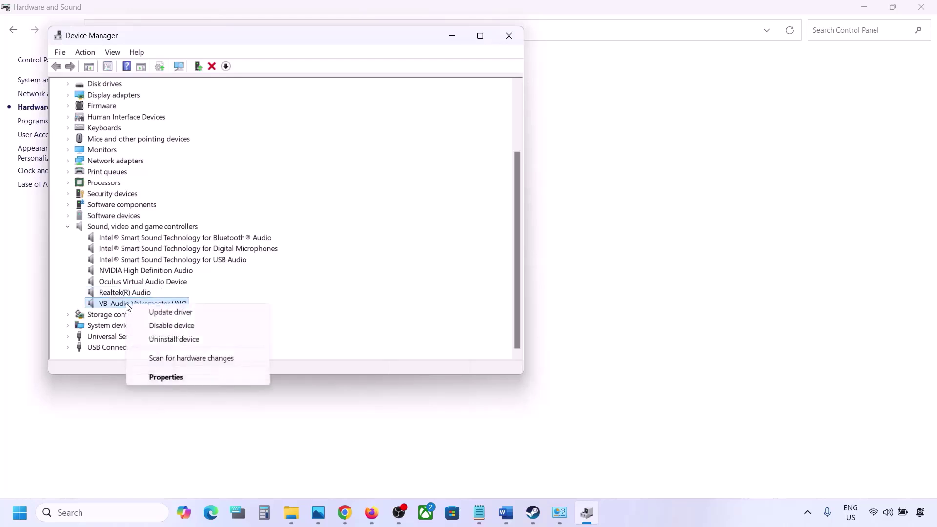
click(156, 324)
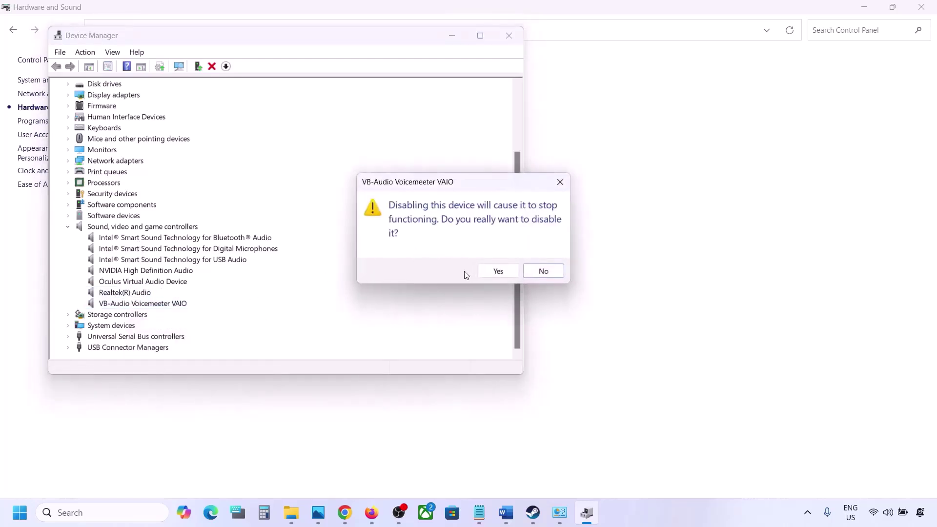
click(497, 271)
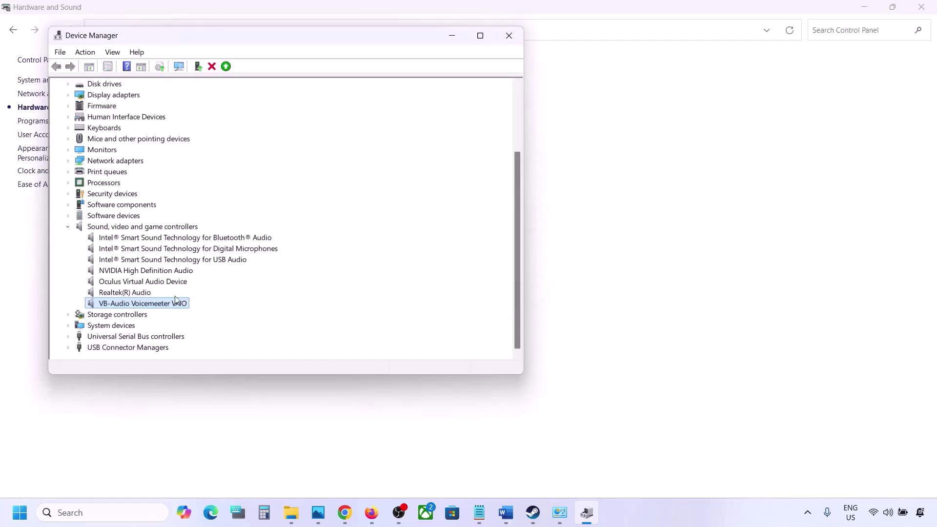
scroll(146, 307, down, 1)
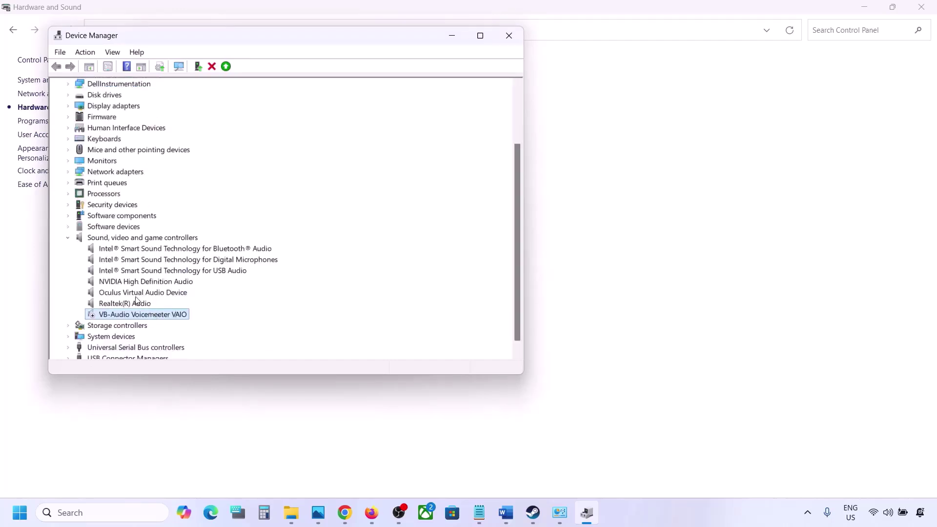
right_click(130, 294)
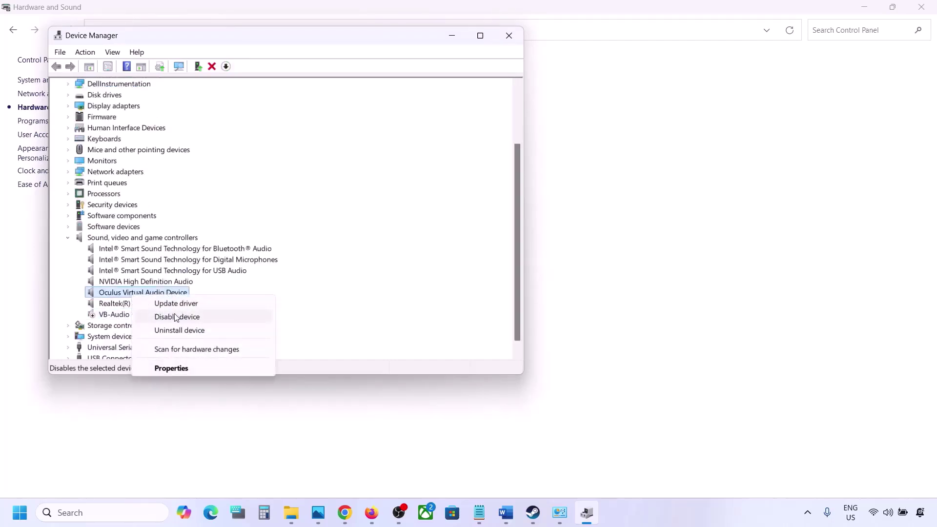
click(176, 317)
click(491, 271)
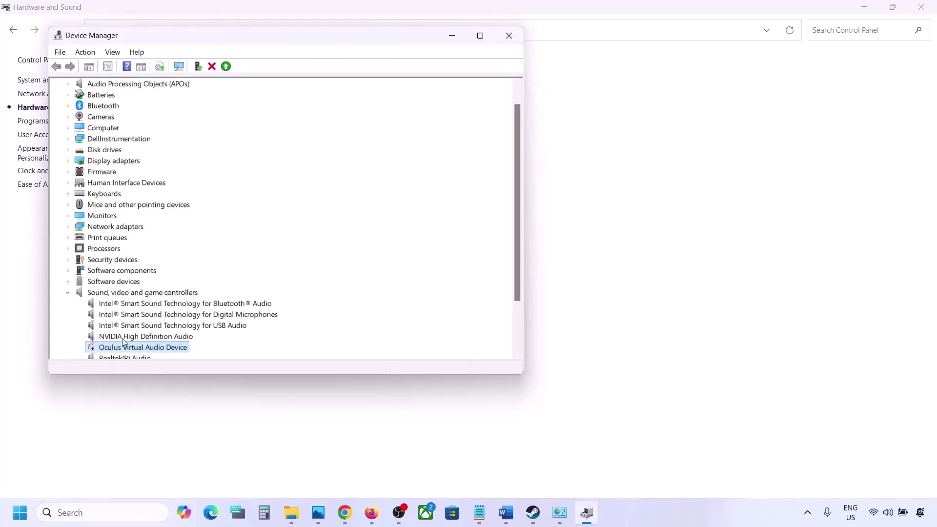
right_click(122, 336)
click(162, 361)
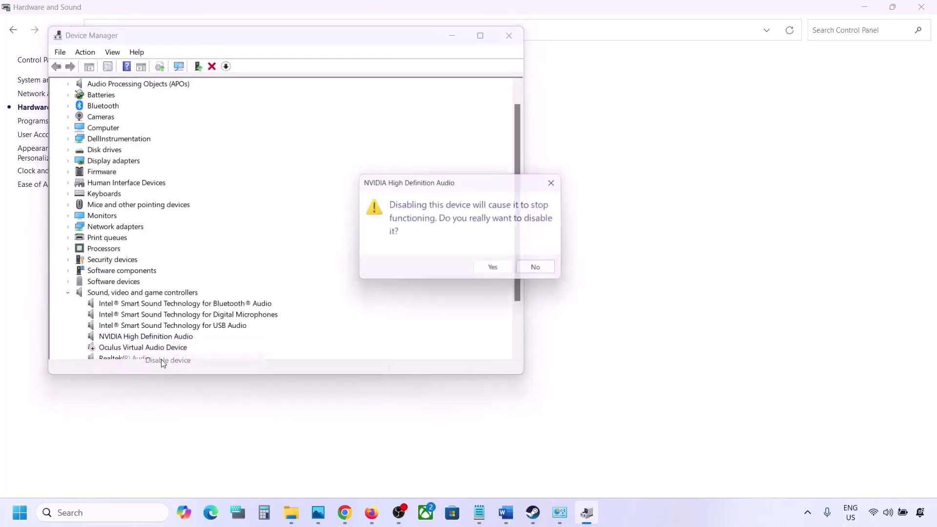
click(487, 268)
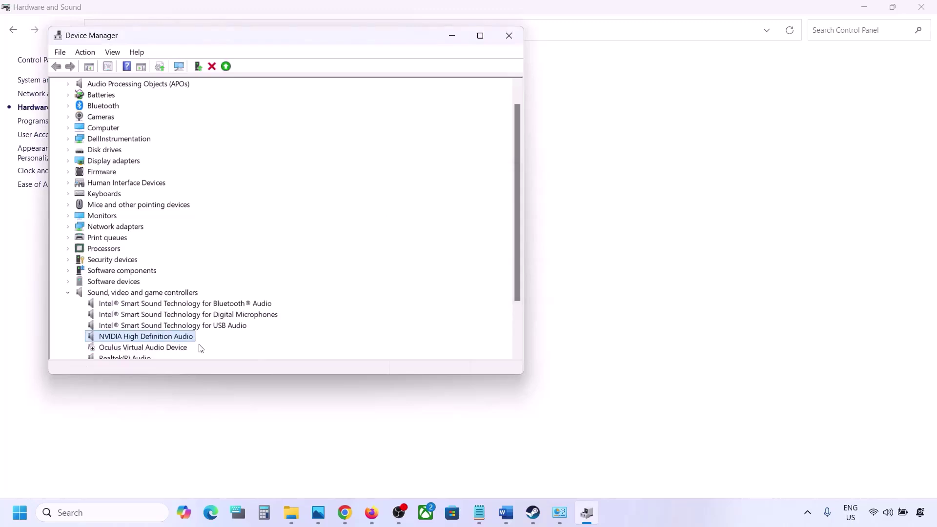
scroll(200, 349, down, 2)
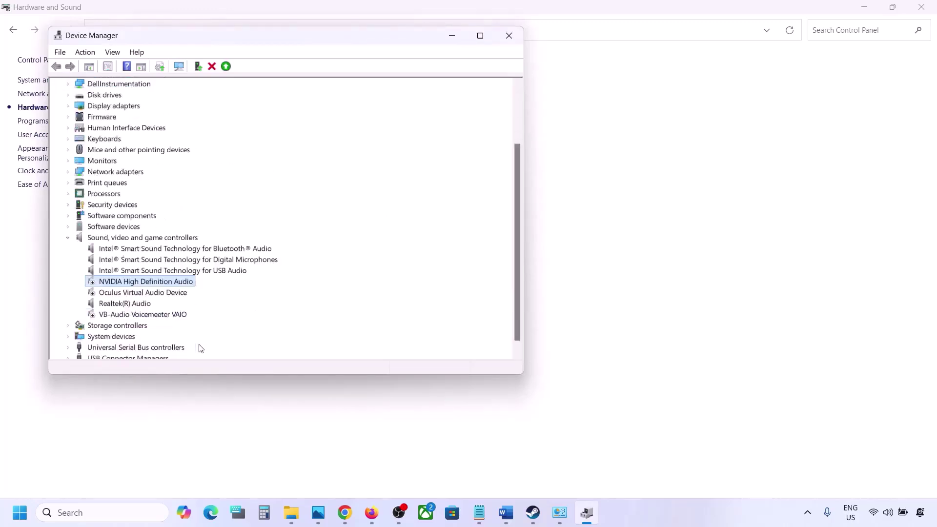
- Disable the Intel Bluetooth, Digital Microphones and USB Audio Smart Sound devices, postponing the restart
right_click(146, 251)
click(182, 271)
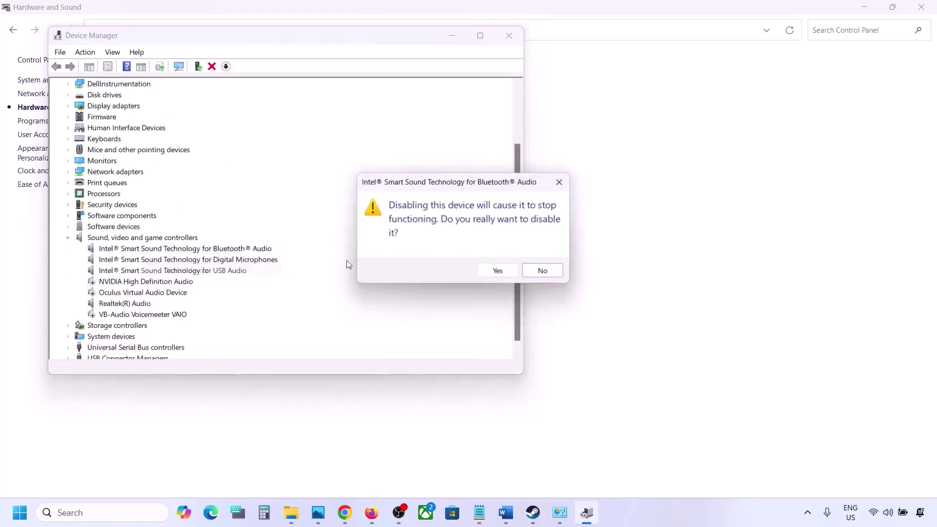
click(497, 270)
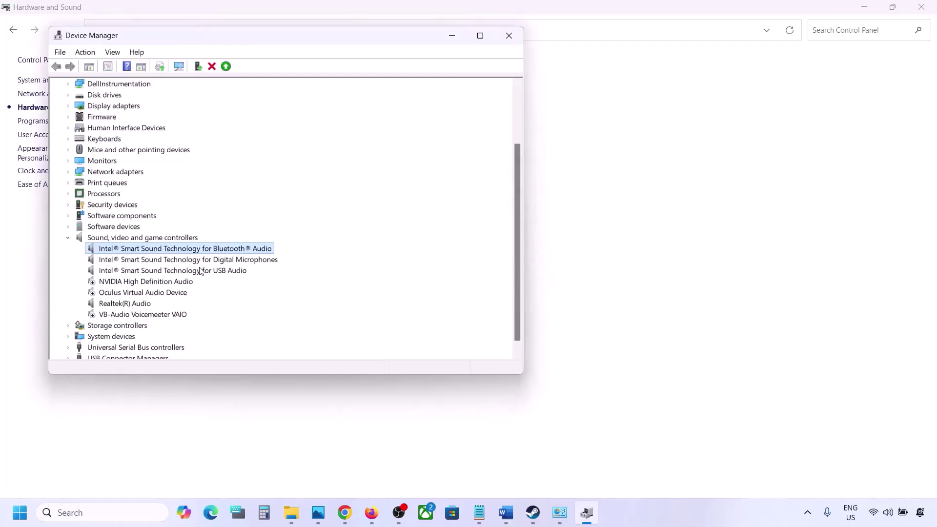
right_click(168, 272)
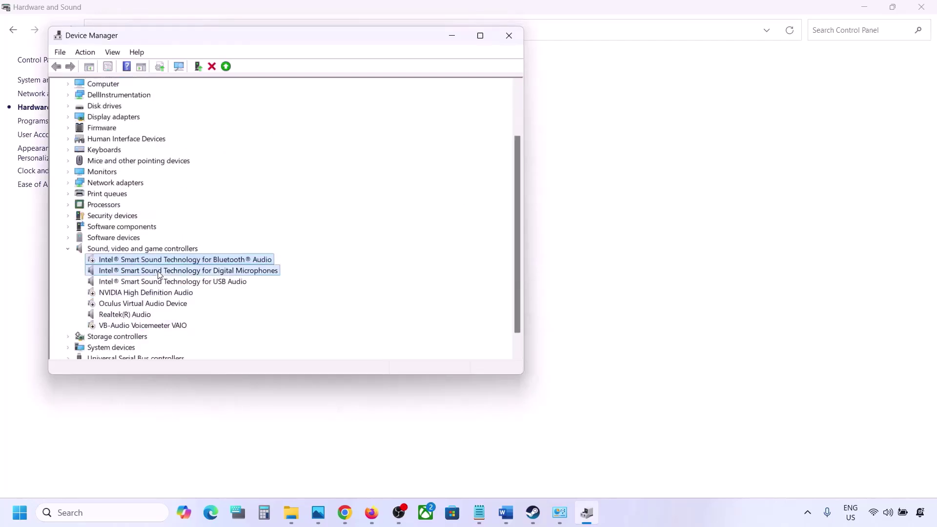
click(198, 293)
click(495, 269)
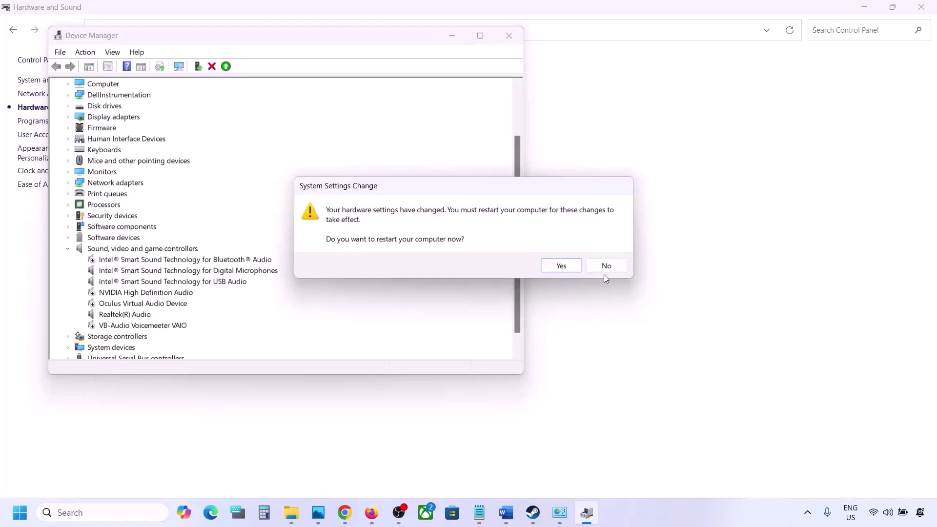
click(605, 267)
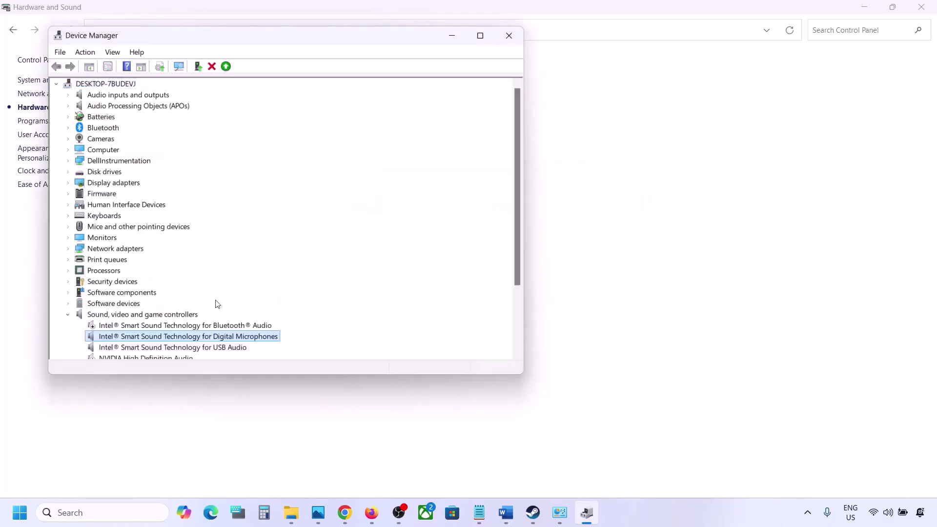
right_click(146, 283)
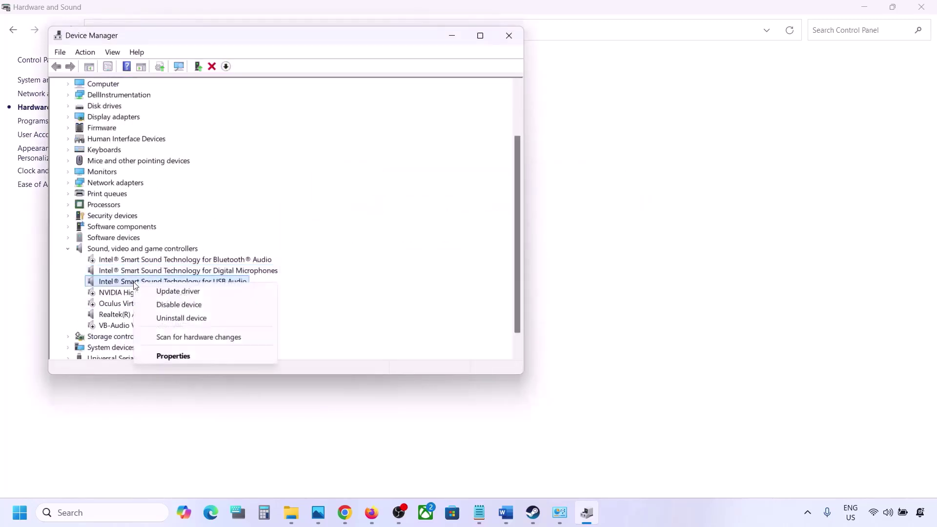
click(167, 304)
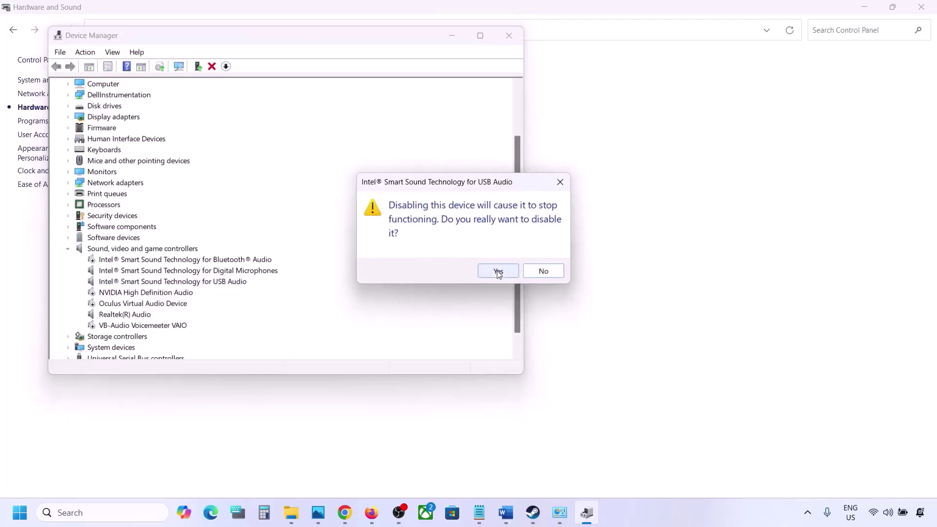
click(496, 270)
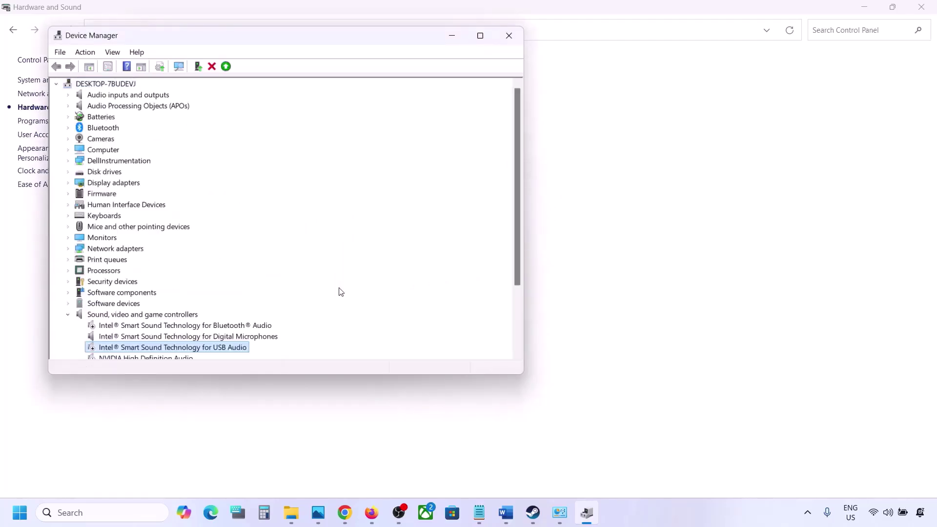
scroll(255, 307, down, 3)
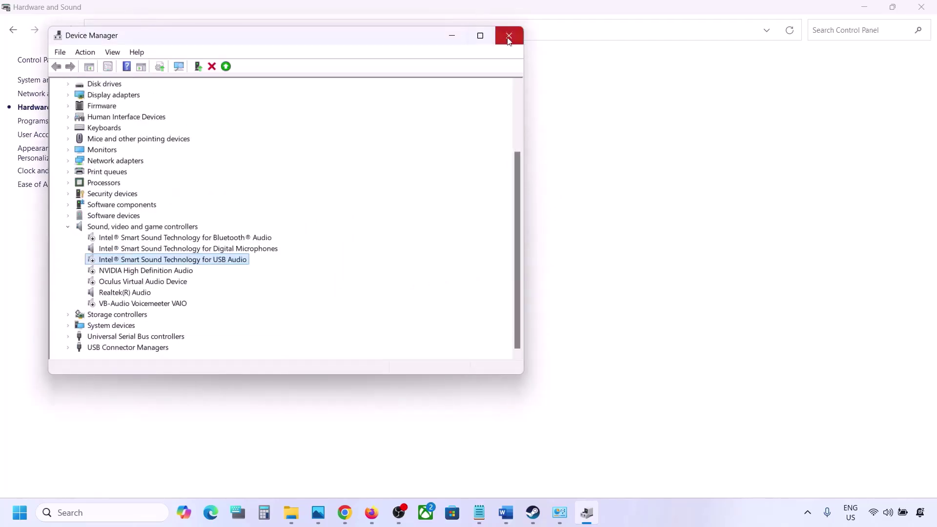
- Close Device Manager and return to the Word step-by-step notes
click(108, 290)
right_click(125, 294)
click(190, 284)
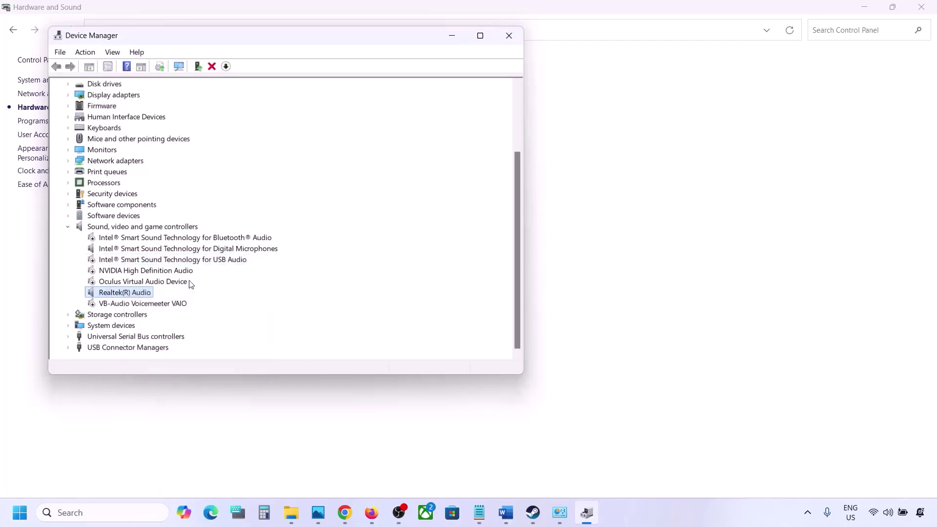
click(509, 35)
click(507, 511)
- Copy the Step 8 shell::: command line from the Word notes
scroll(402, 408, down, 3)
scroll(403, 408, down, 3)
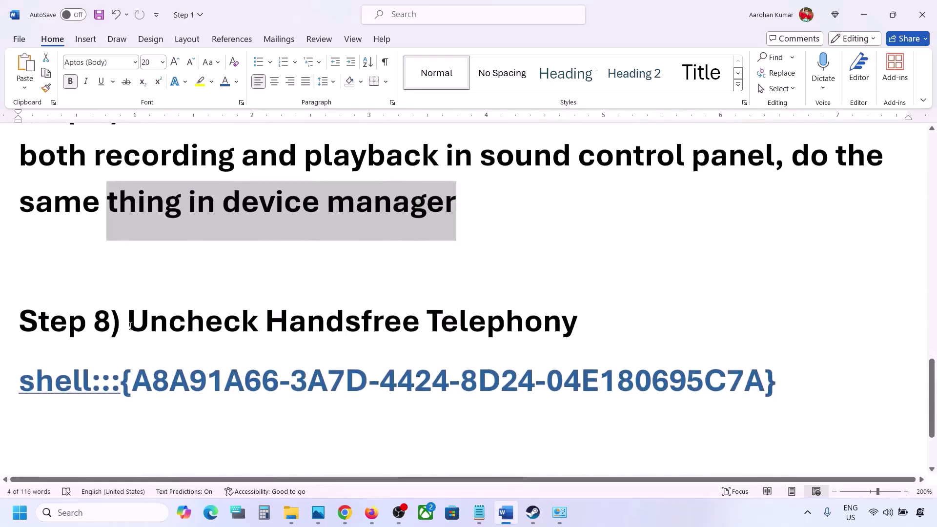
drag(129, 326, 577, 326)
drag(802, 380, 43, 378)
right_click(43, 378)
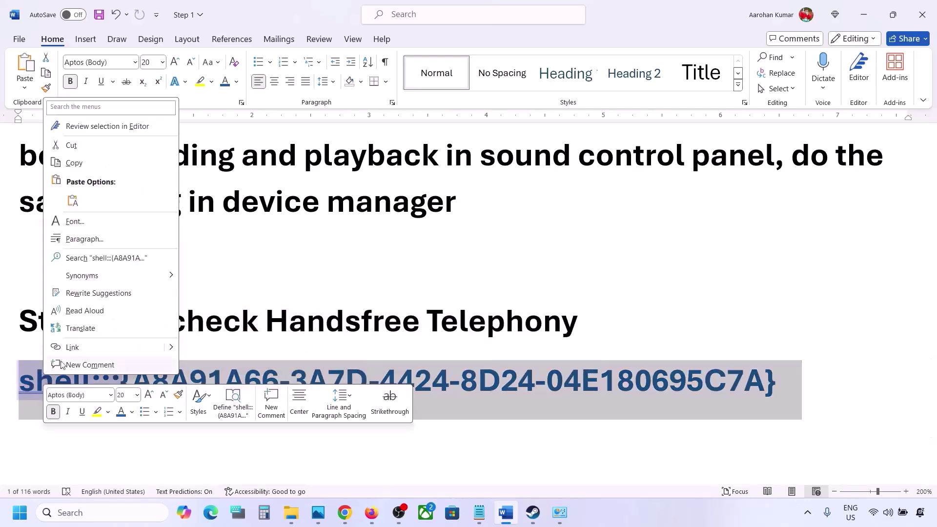
click(77, 162)
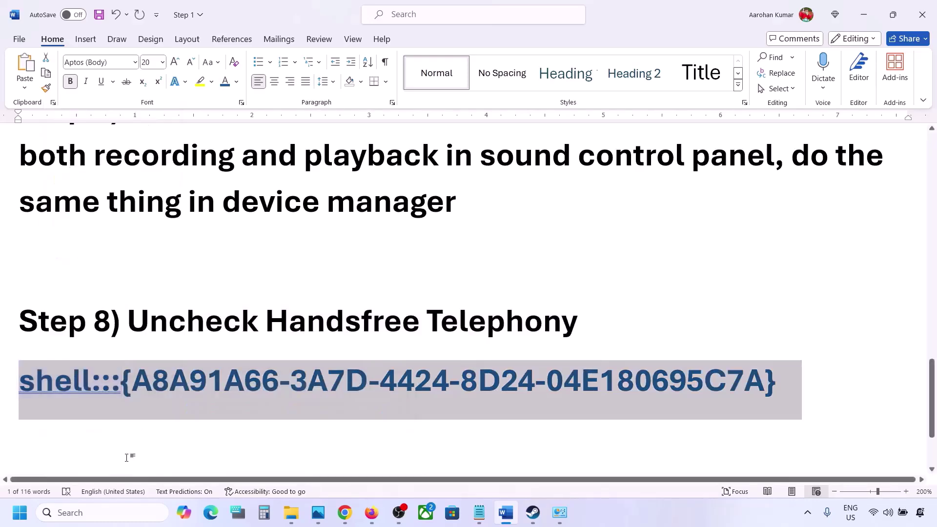
- Paste the shell::: command into the Run dialog and run it
click(92, 512)
text(run)
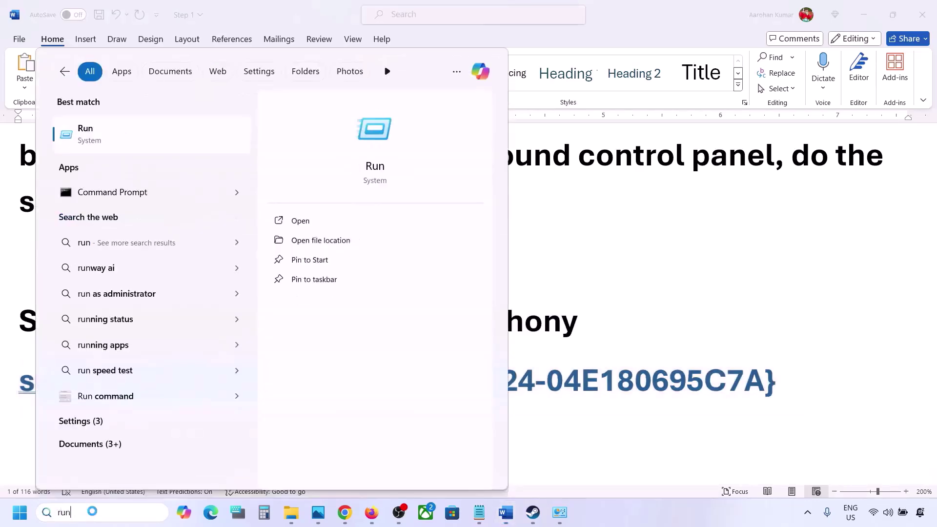
click(130, 147)
text(v)
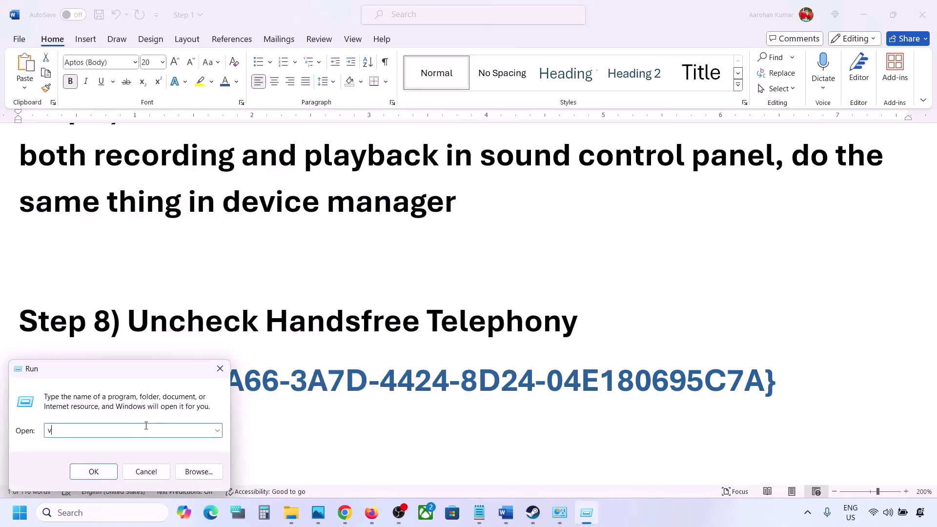
text(shell:::{A8A91A66-3A7D-4424-8D24-04E180695C7A})
click(104, 474)
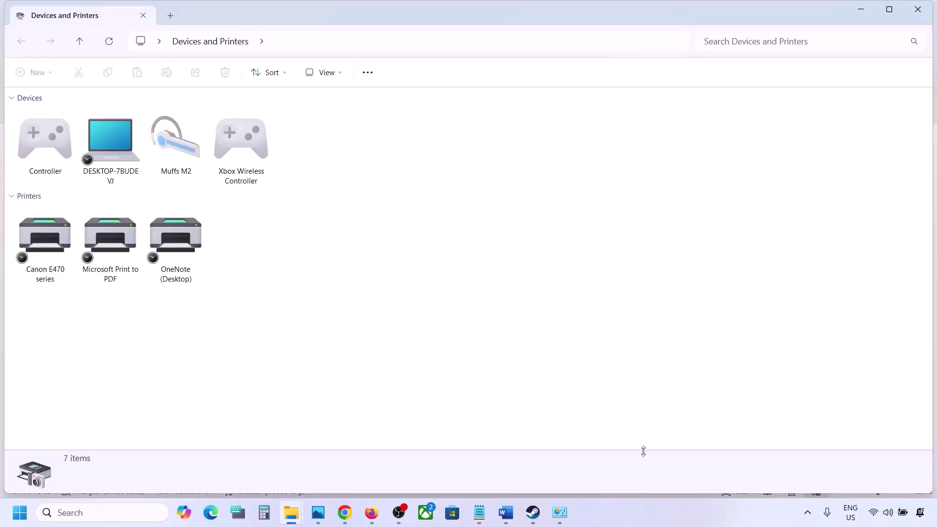
- Uncheck Handsfree Telephony in the Muffs M2 headset's Services properties and apply it
right_click(181, 142)
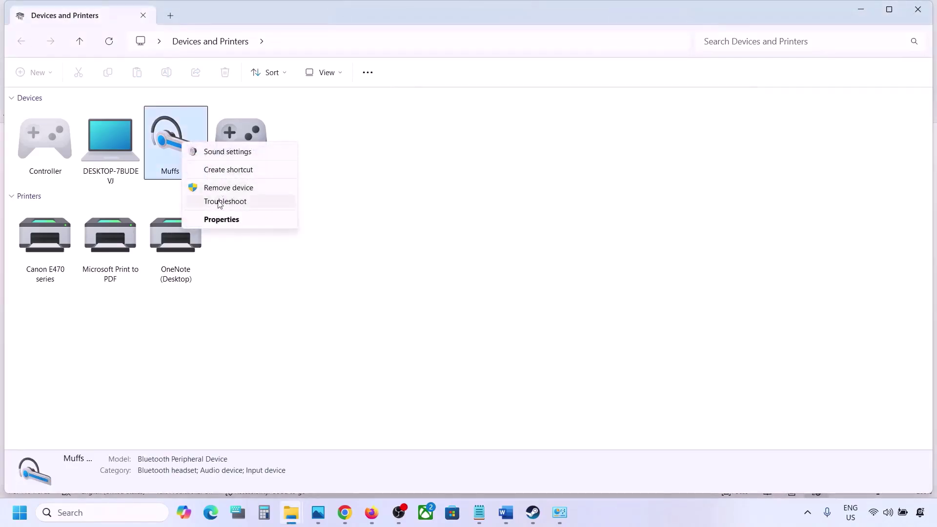
click(218, 220)
drag(334, 150, 438, 131)
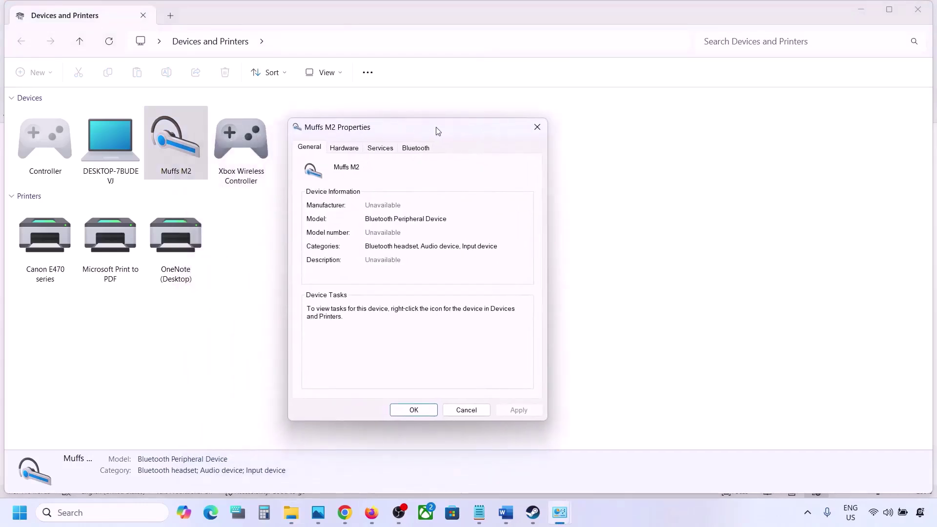
click(418, 149)
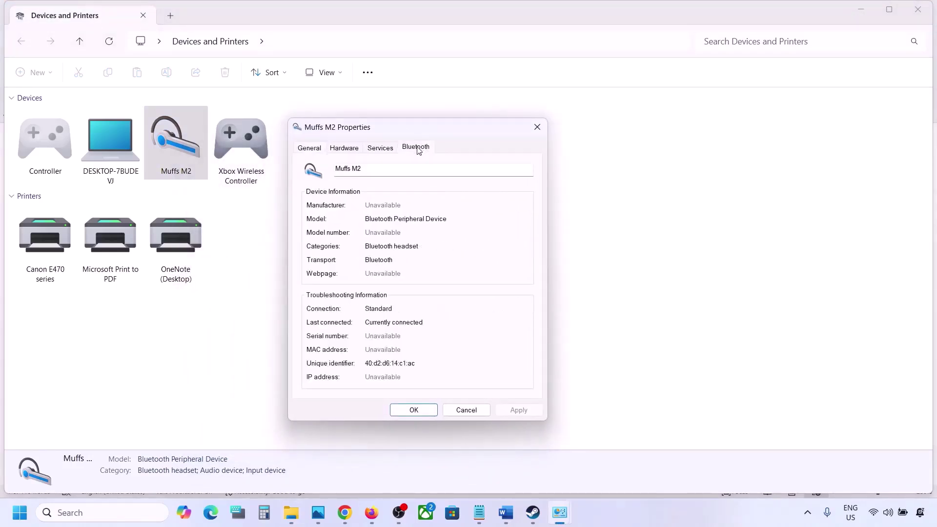
click(389, 151)
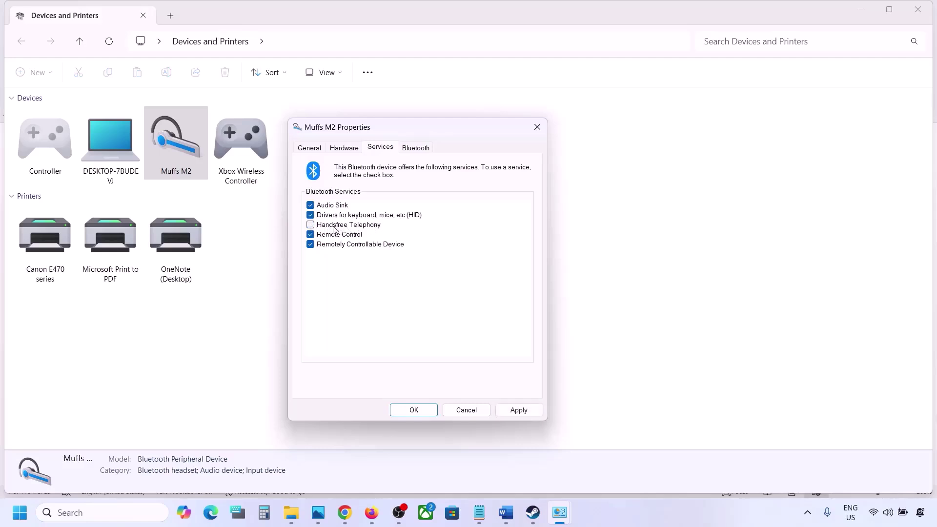
click(519, 407)
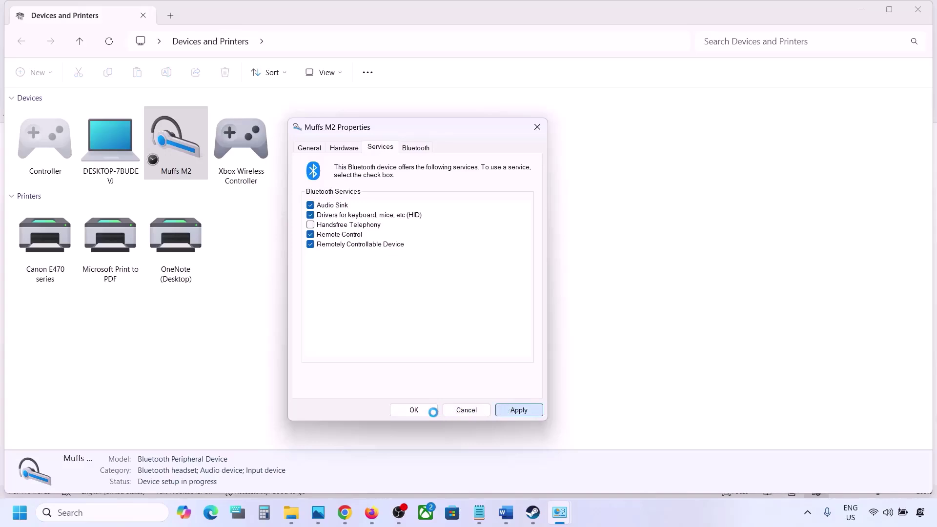
click(420, 410)
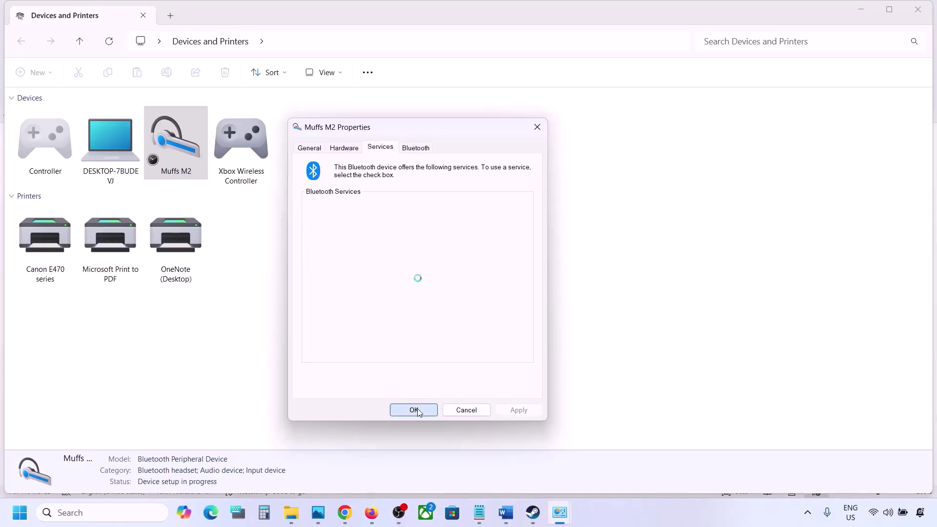
click(533, 512)
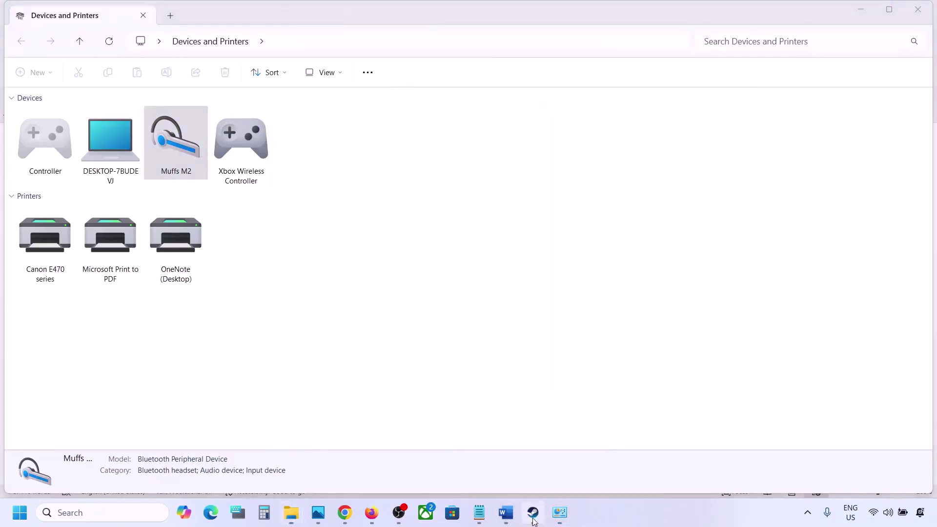
- Scroll the Word notes to Step 10, Install Audio Driver, and open Device Manager
click(507, 517)
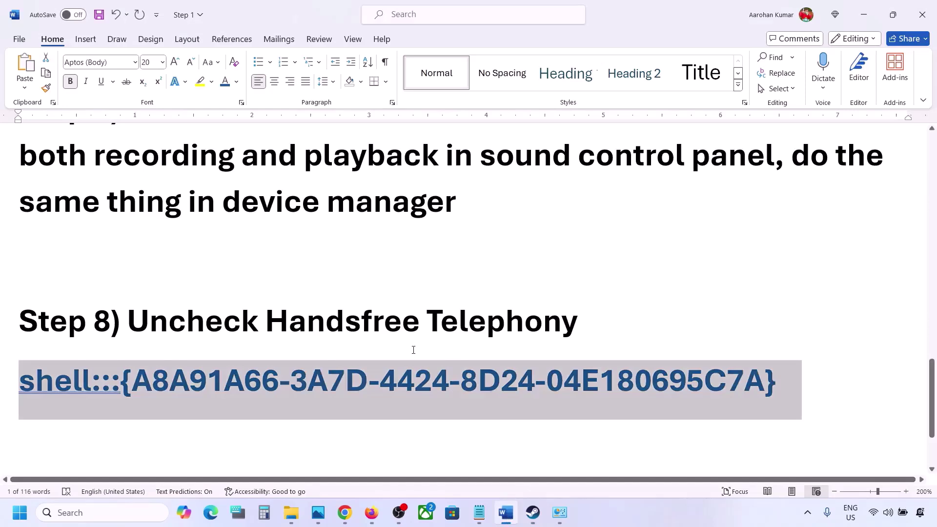
scroll(413, 350, down, 2)
drag(160, 376, 426, 386)
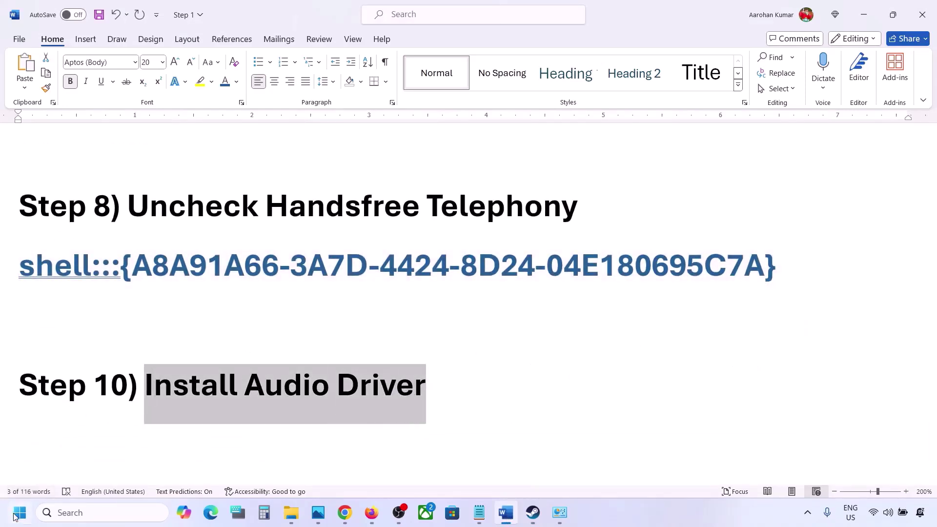
right_click(14, 516)
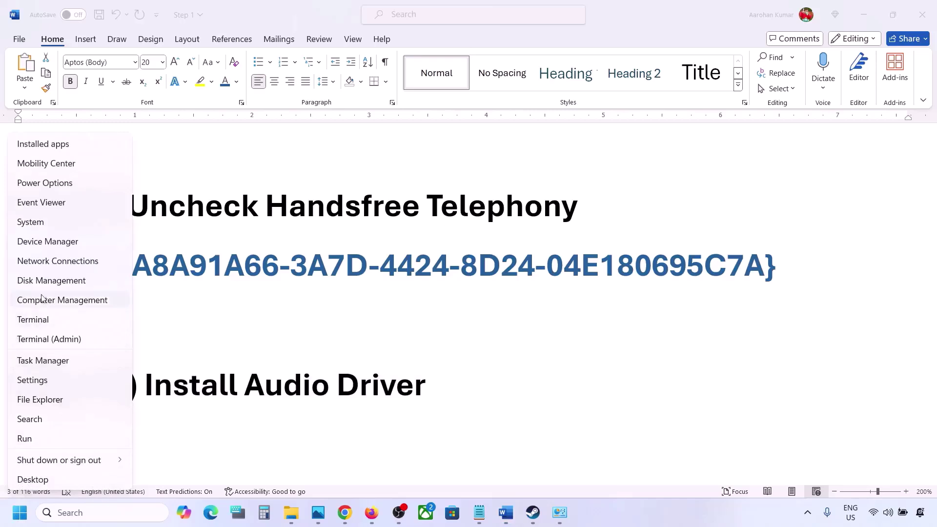
click(42, 242)
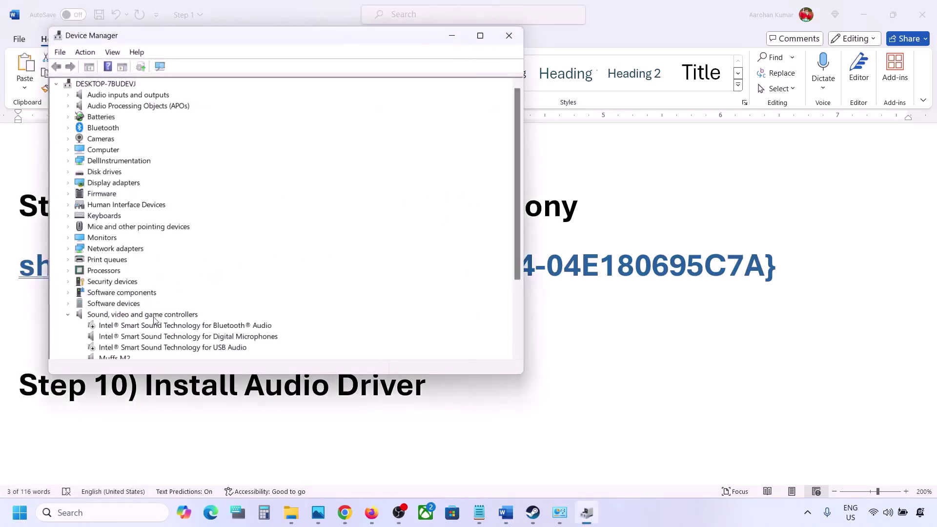
- Update the Realtek(R) Audio driver by picking the Realtek Audio driver already on this computer
scroll(155, 321, down, 2)
click(114, 325)
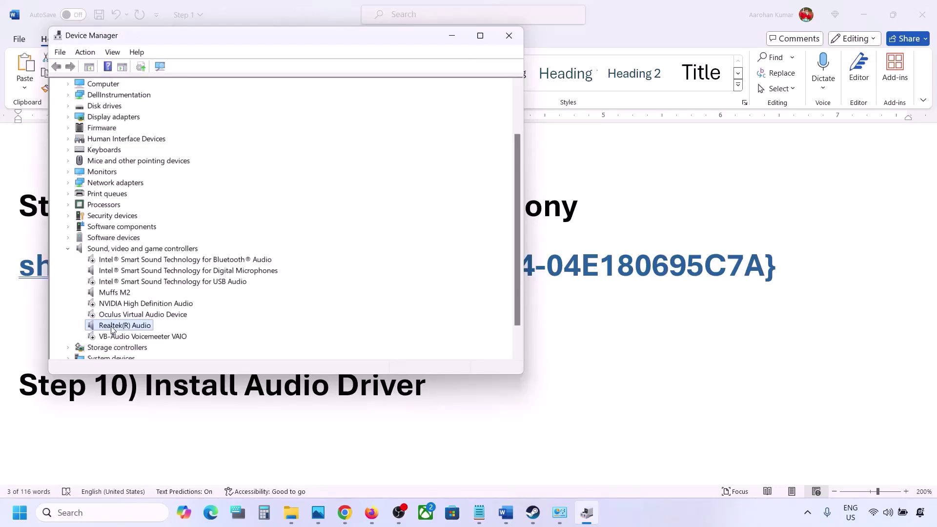
right_click(114, 326)
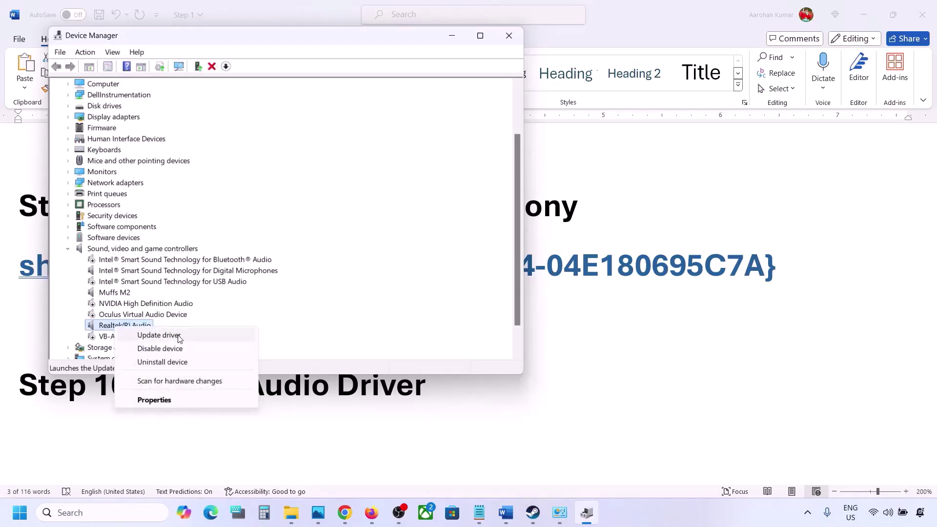
click(179, 338)
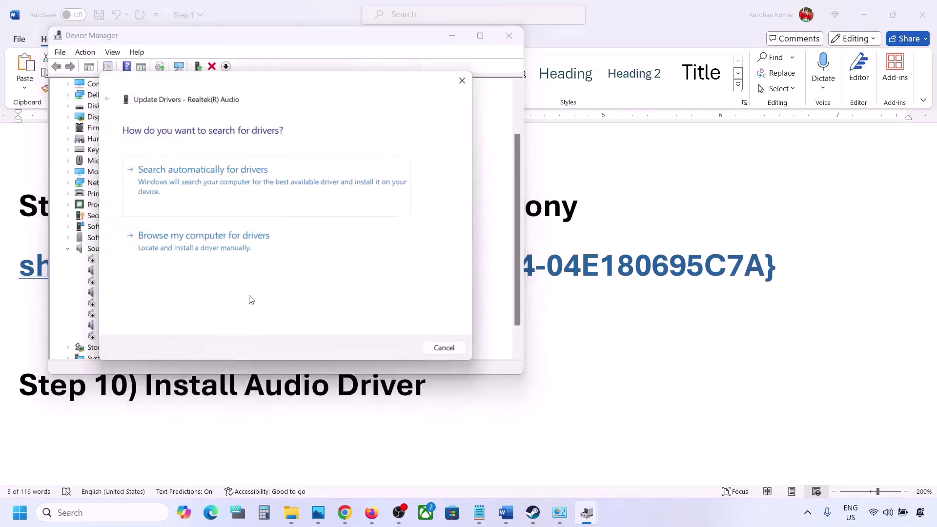
click(222, 249)
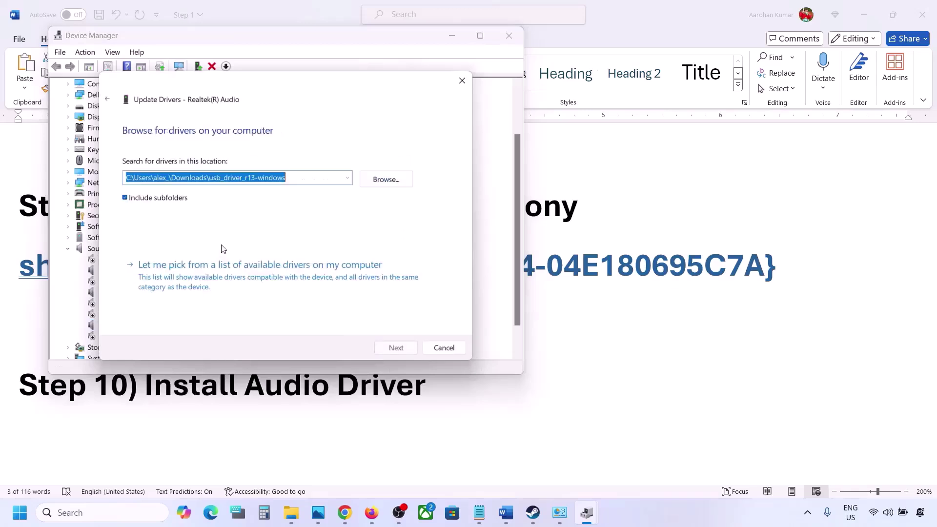
click(192, 277)
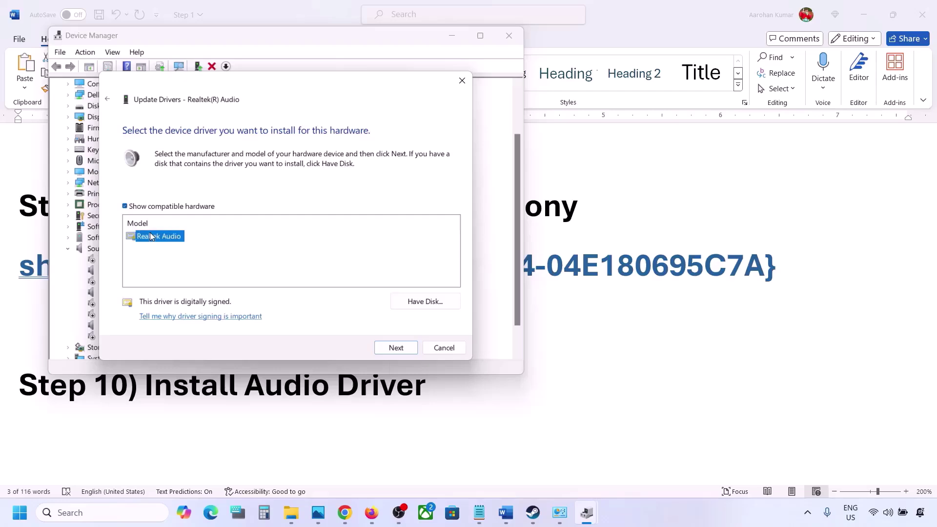
drag(276, 85, 385, 70)
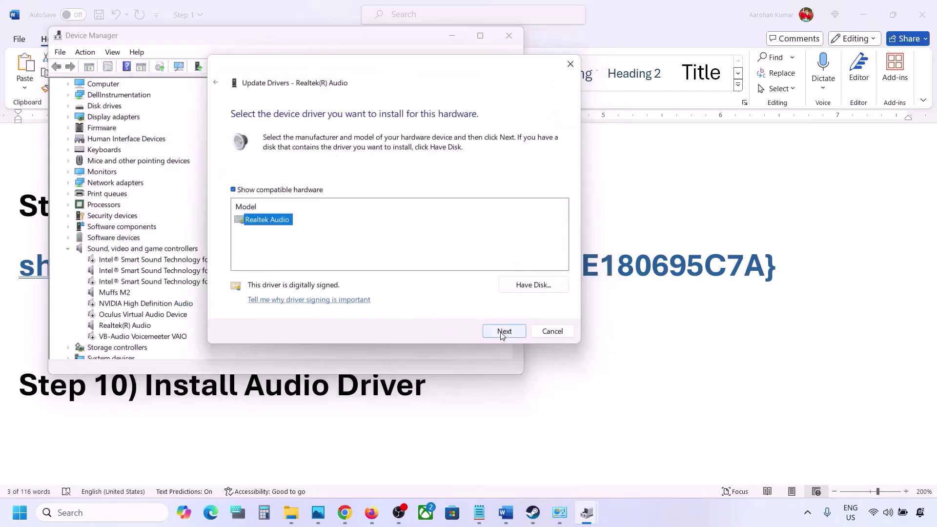
click(547, 334)
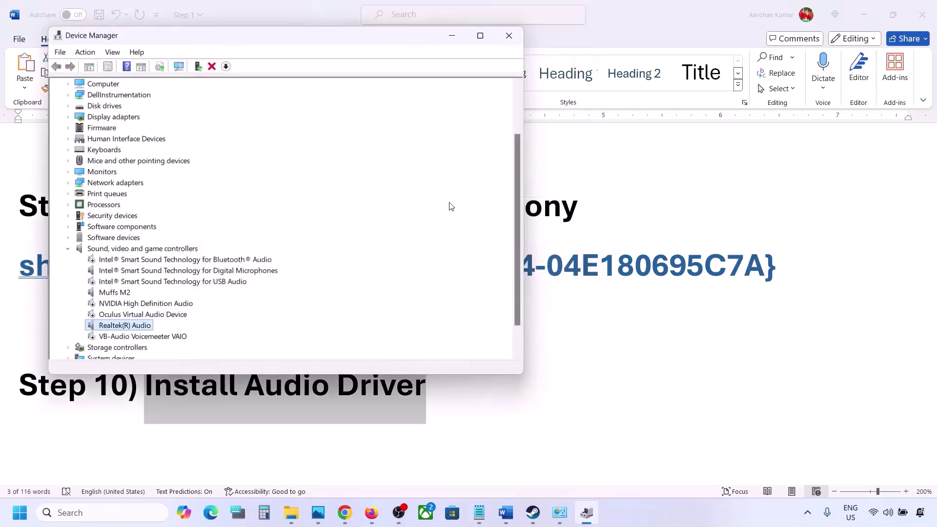
- Close Device Manager and scroll back up in the Word notes
click(518, 38)
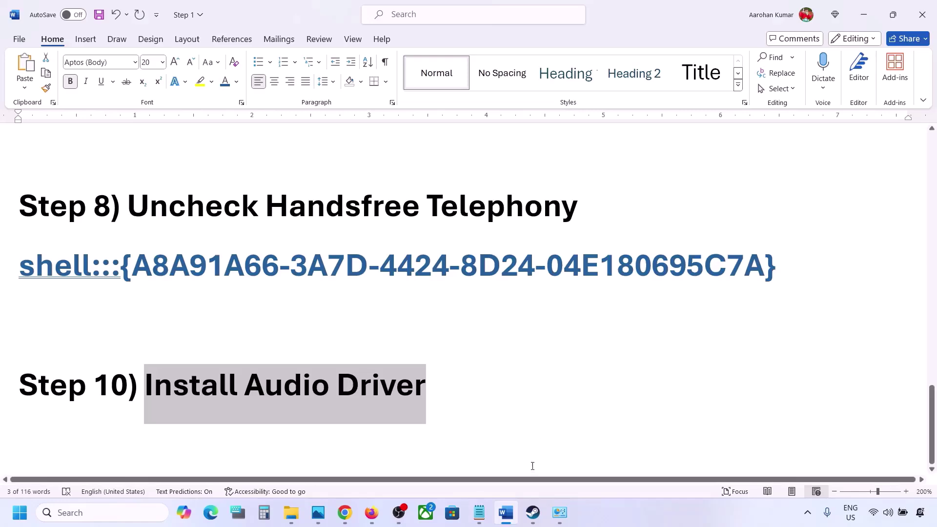
scroll(535, 364, up, 5)
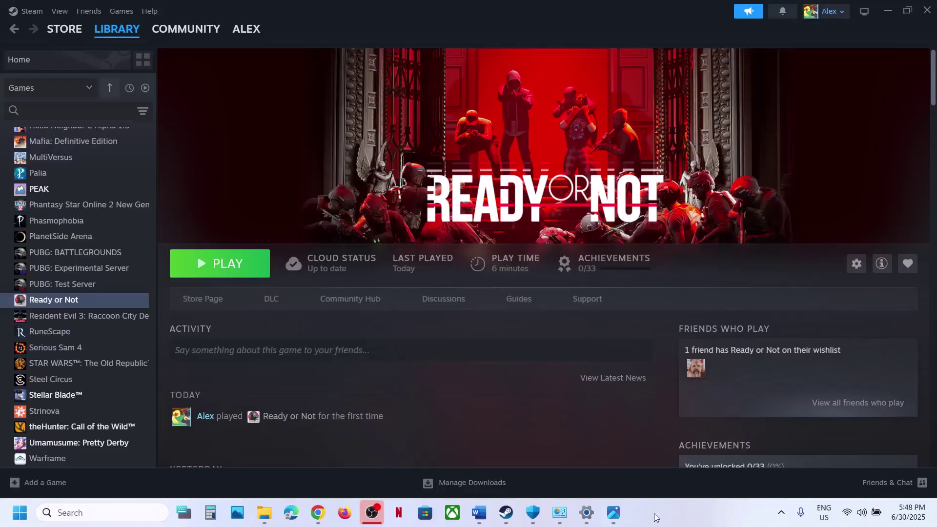
right_click(74, 300)
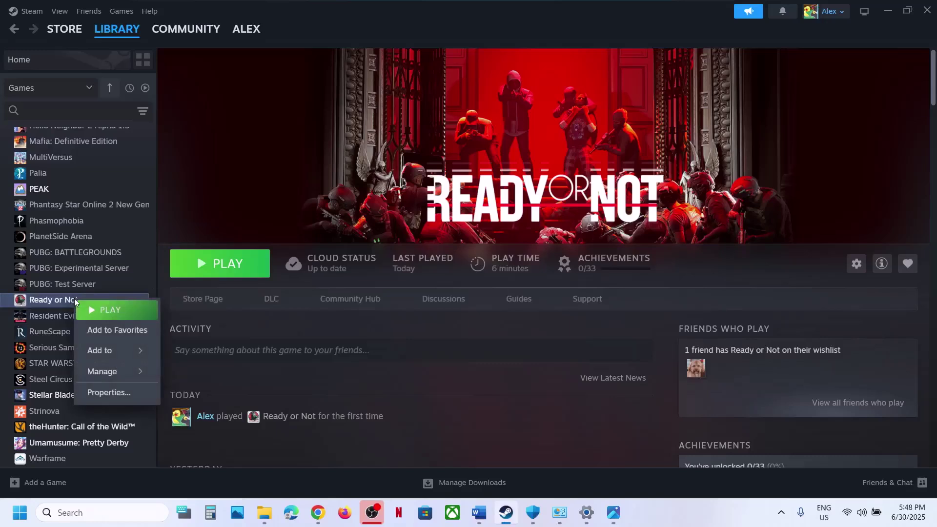
click(107, 392)
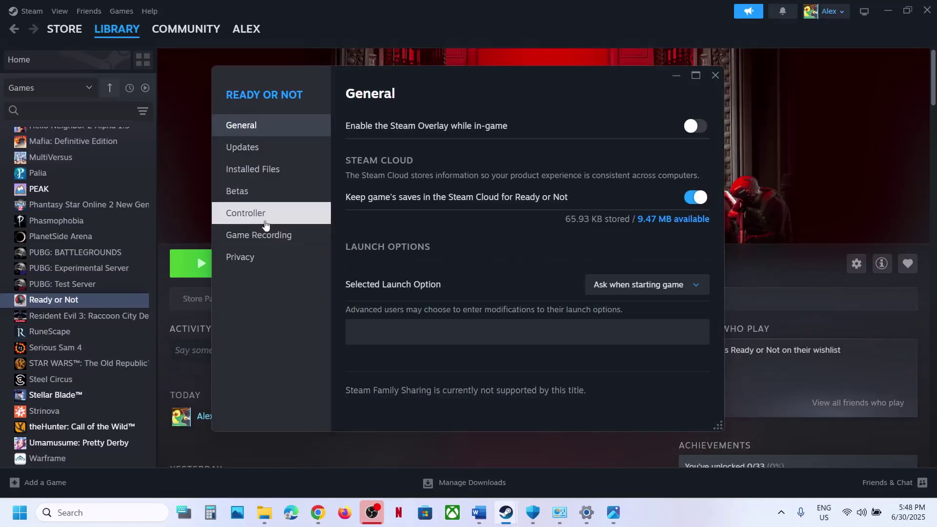
click(261, 176)
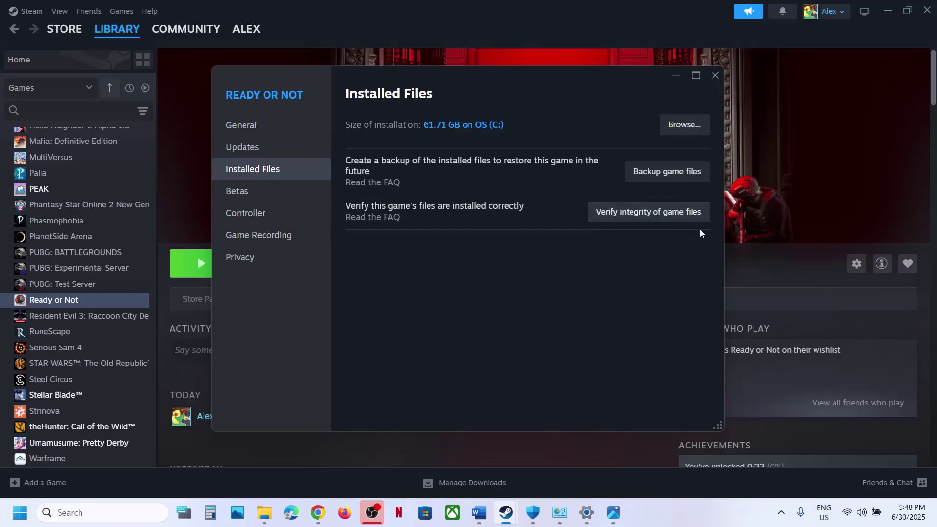
click(715, 75)
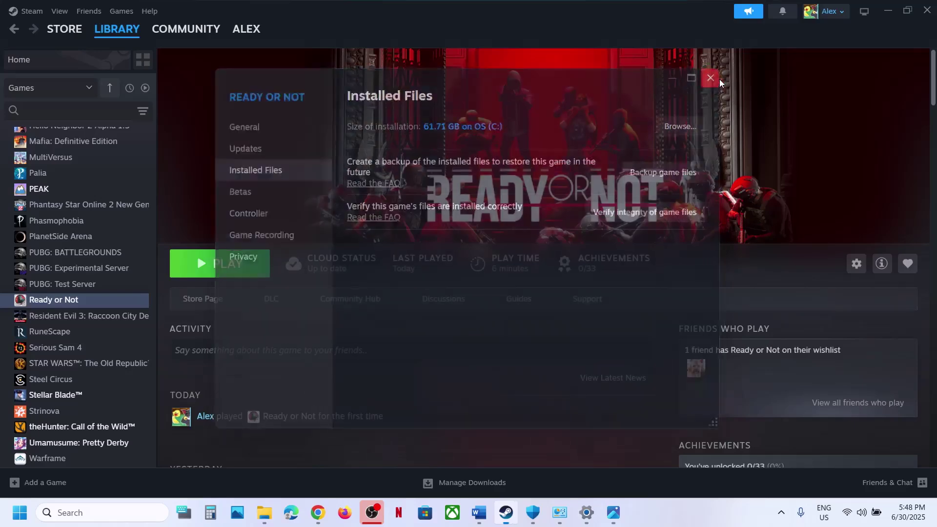